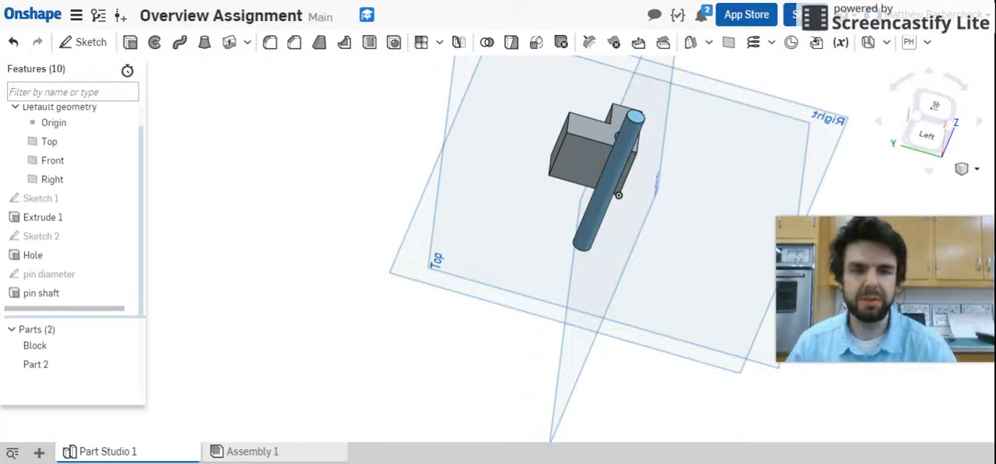
- Start a sketch on the circular end face of the pin shaft and name it "Pin head"
right_click_drag(852, 92, 810, 125)
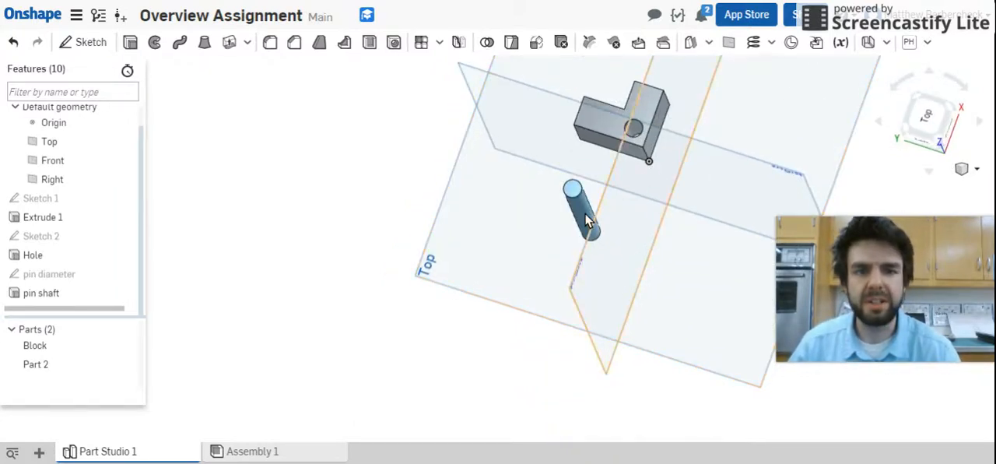
scroll(607, 179, "up", 3)
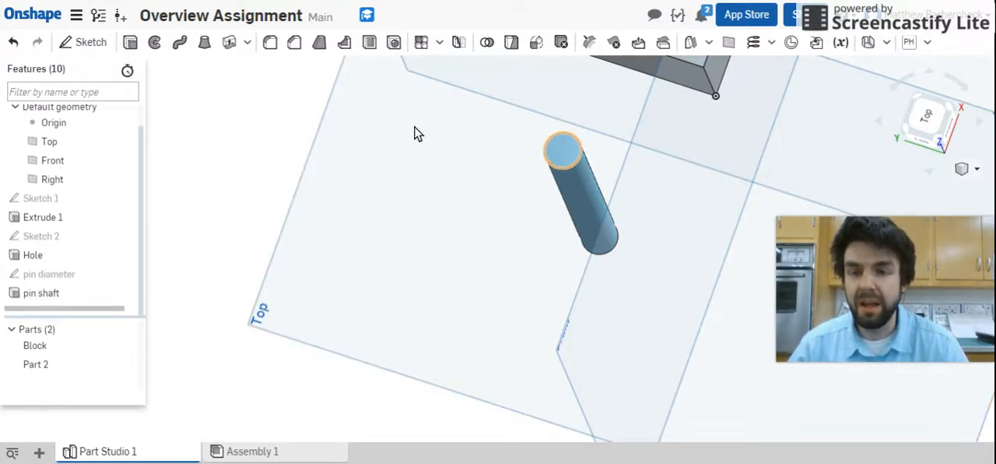
left_click(565, 153)
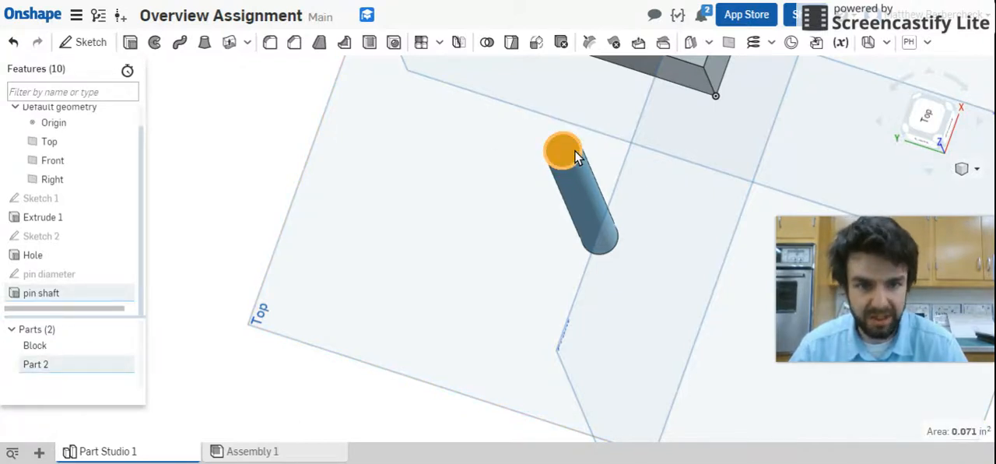
left_click(83, 47)
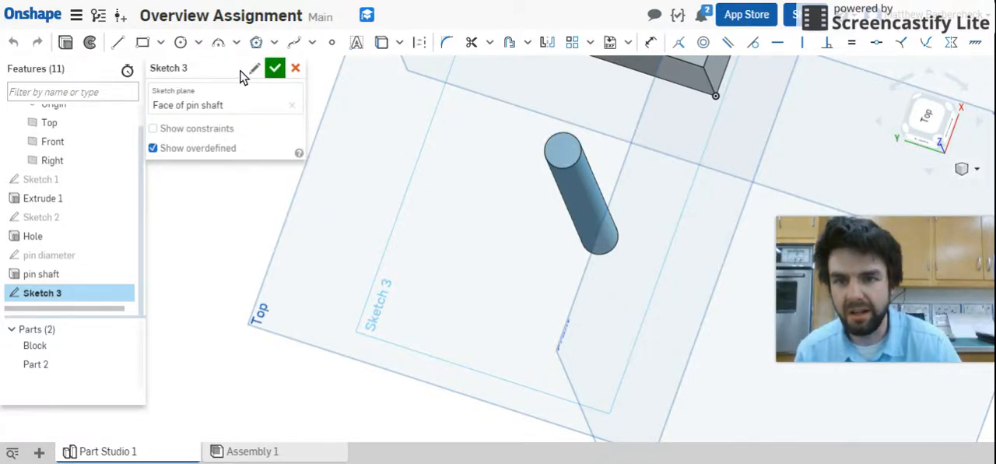
left_click(254, 69)
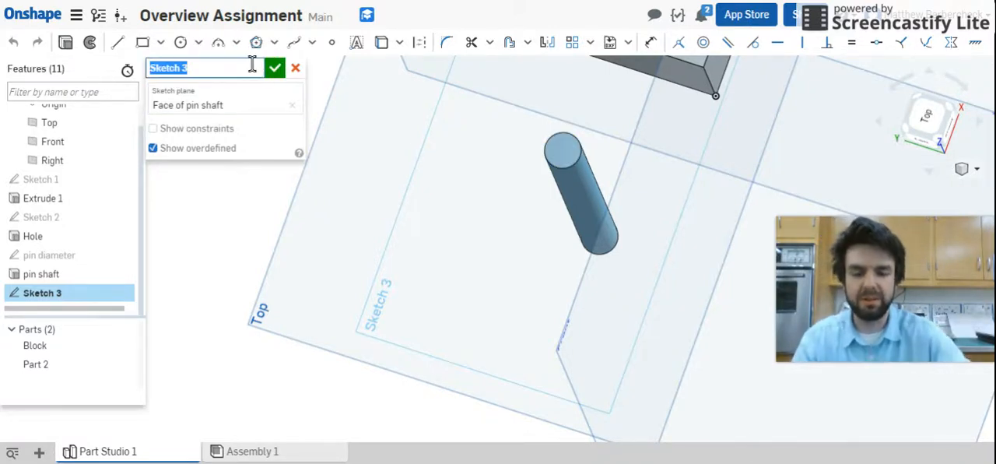
type("Pin head")
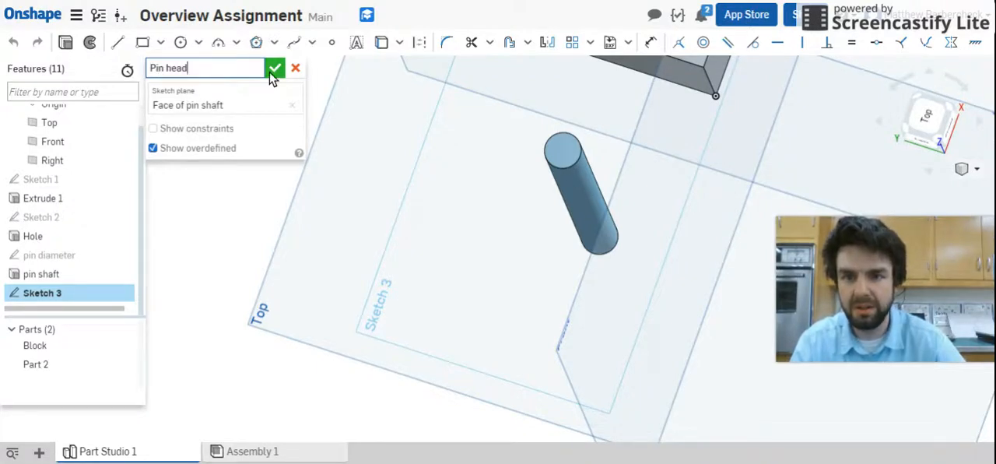
left_click(225, 102)
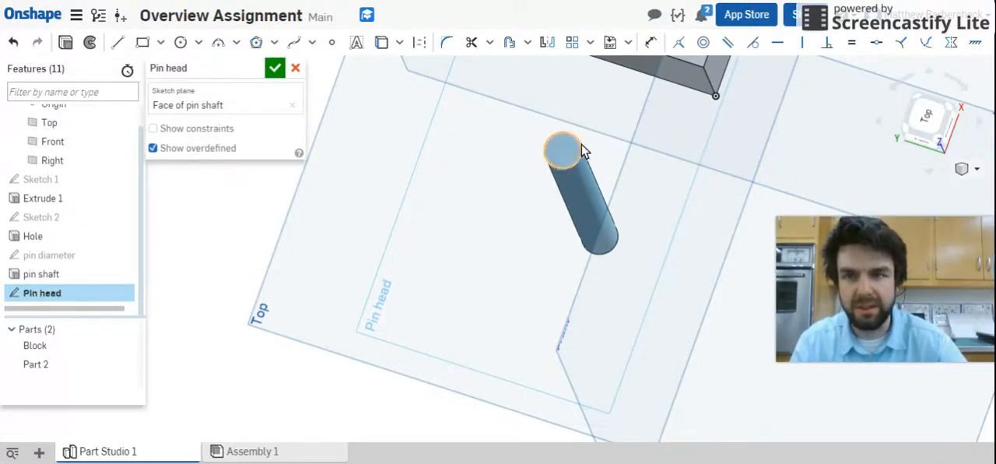
- Sketch a circle about 0.67 in in diameter, centred on the pin shaft's end face
left_click(181, 43)
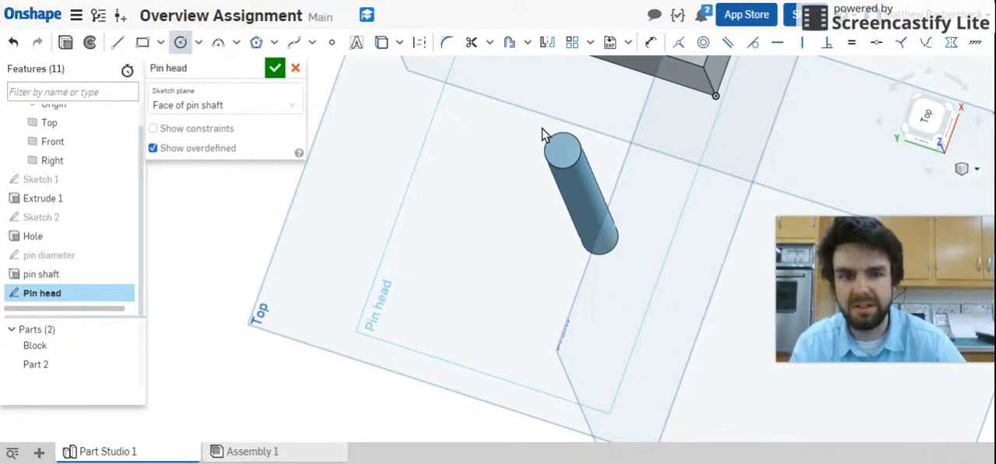
left_click(564, 152)
left_click(565, 157)
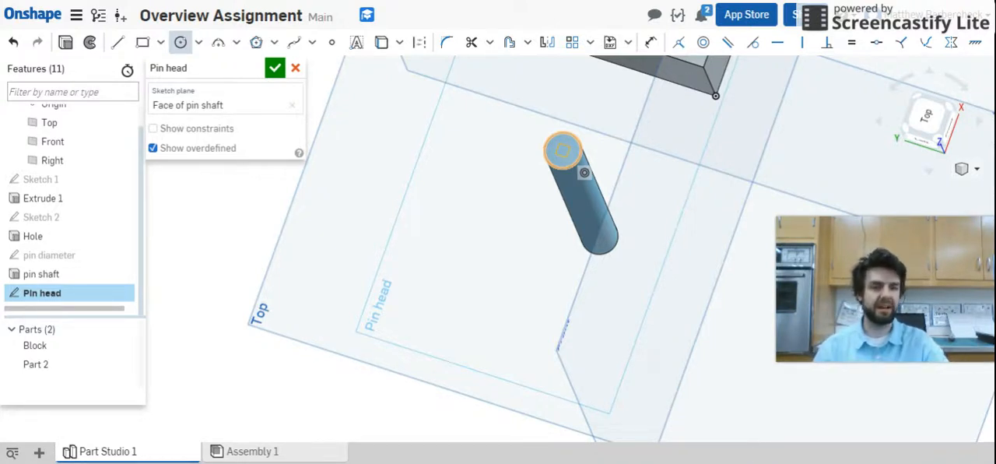
left_click(565, 155)
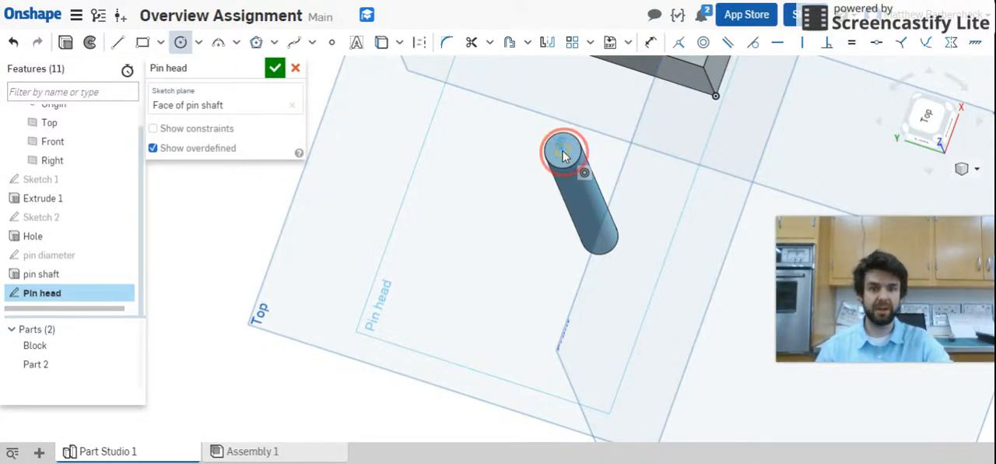
left_click(583, 187)
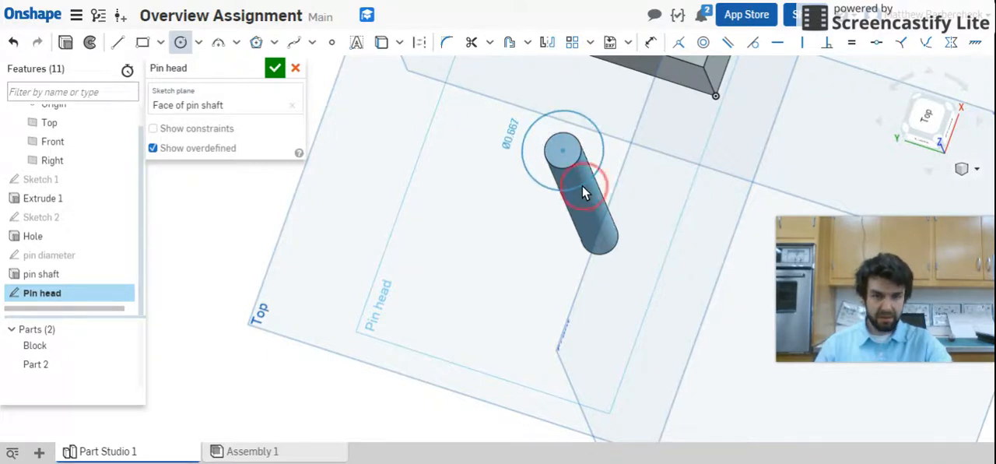
- Dimension the pin head circle's diameter to 0.5 in
key("s")
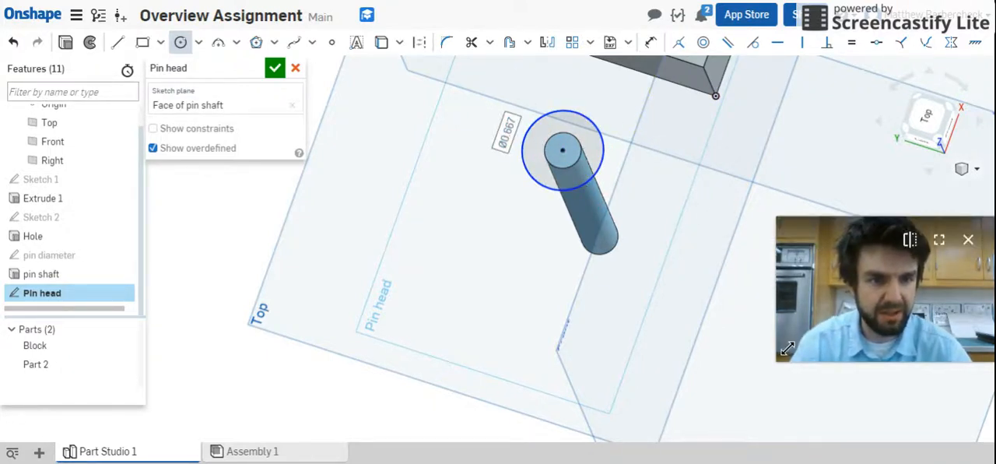
left_click_drag(858, 284, 454, 318)
key("s")
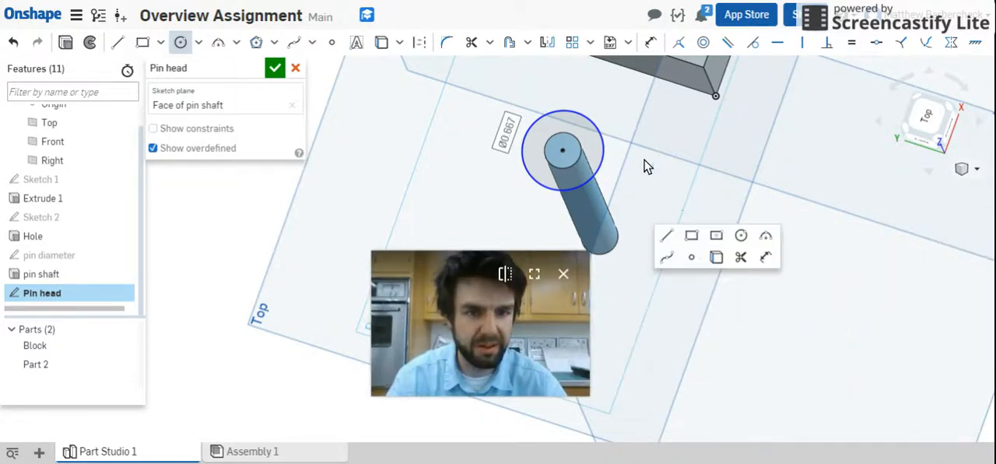
left_click(766, 257)
left_click(604, 153)
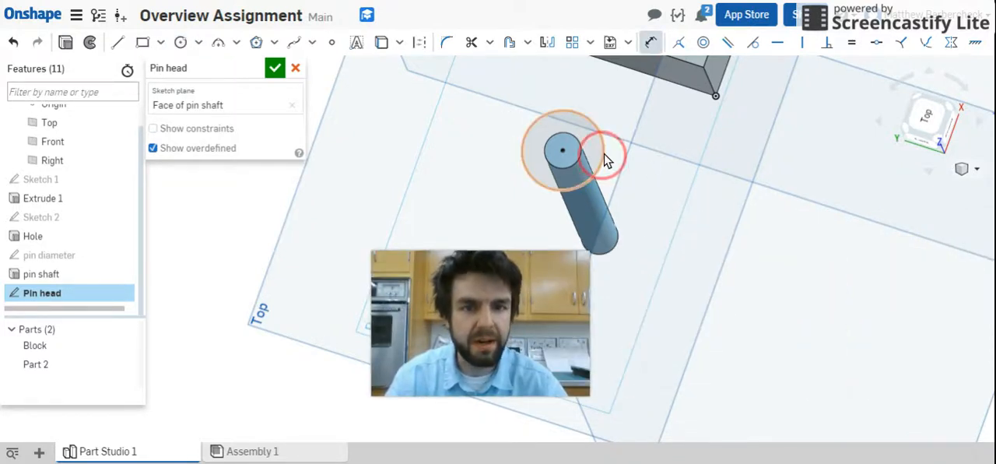
left_click(768, 129)
type("0.5")
key("Return")
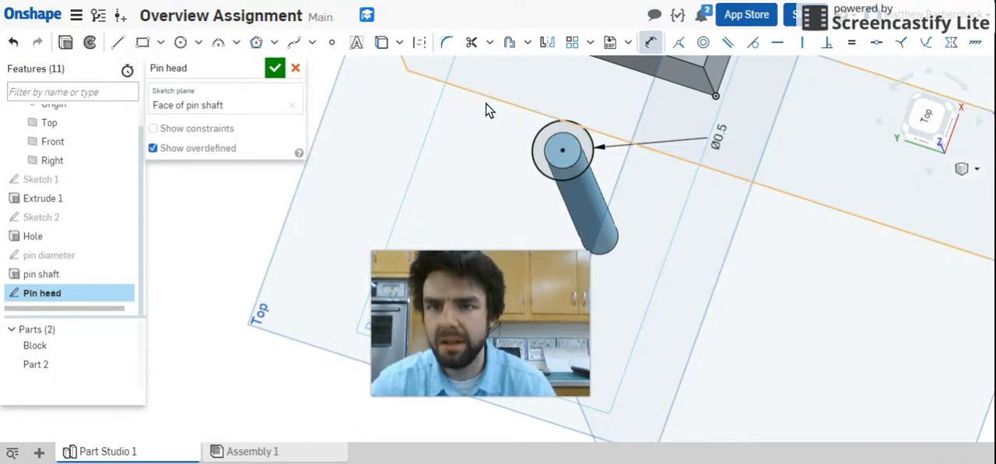
- Extrude the Pin head sketch as a blind Add with a depth of 0.25 in, merged with Part 2
left_click(67, 43)
mouse_move(626, 171)
right_mouse_down()
mouse_move(611, 160)
mouse_move(622, 172)
right_mouse_up()
scroll(453, 148, "down", 3)
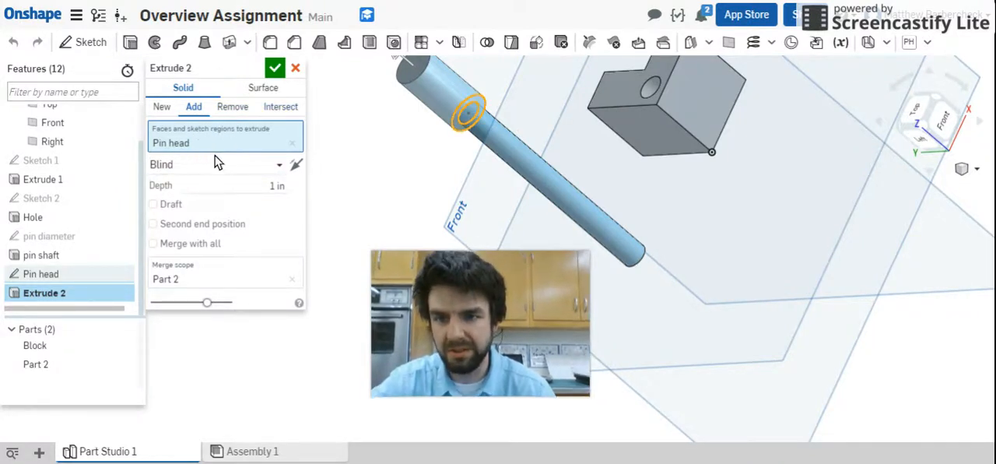
left_click(276, 183)
type("25")
left_click(239, 179)
type("0")
key("Return")
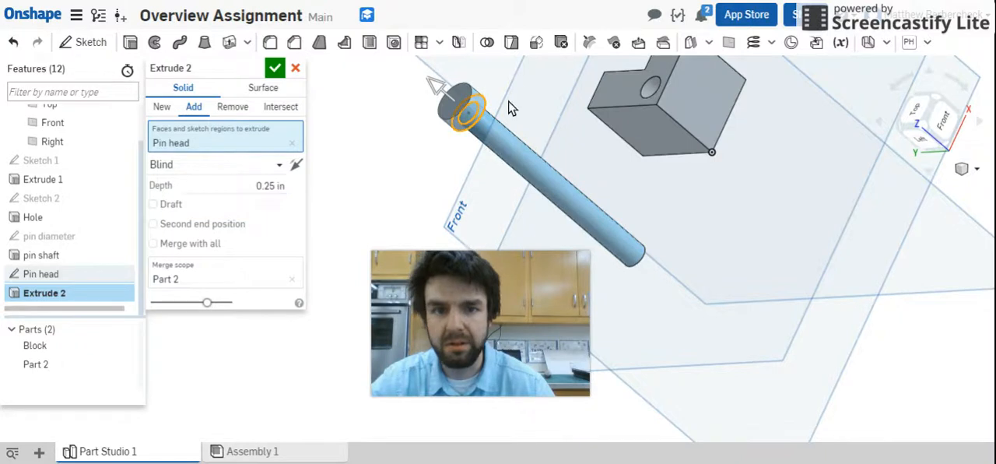
- Name the head extrusion "pin head" and accept the feature
left_click(255, 70)
type("p")
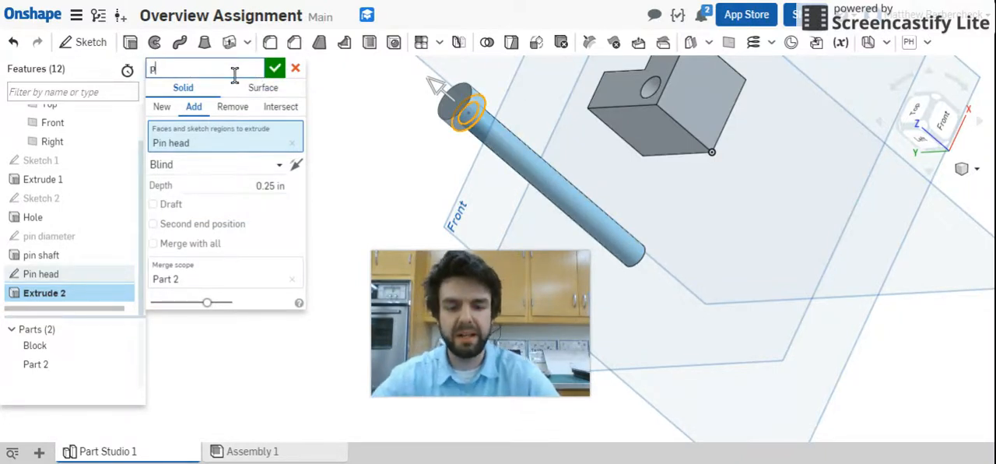
type("in head")
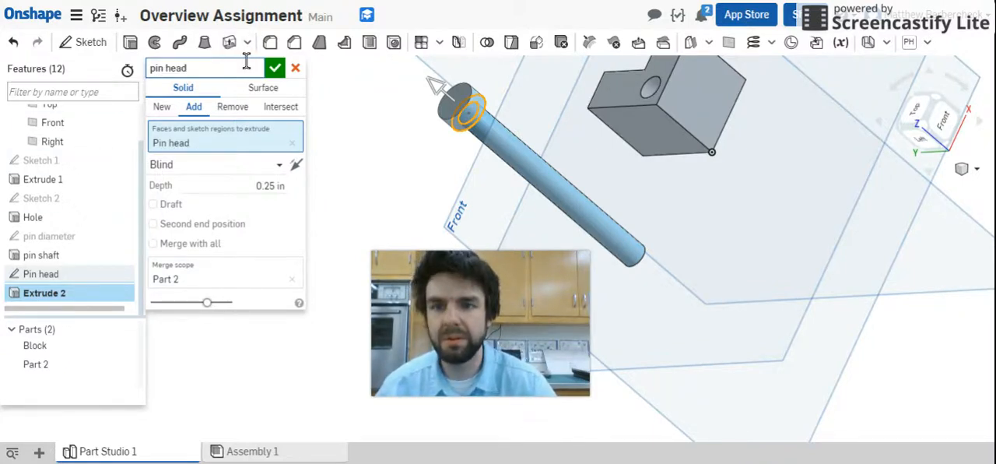
left_click(274, 71)
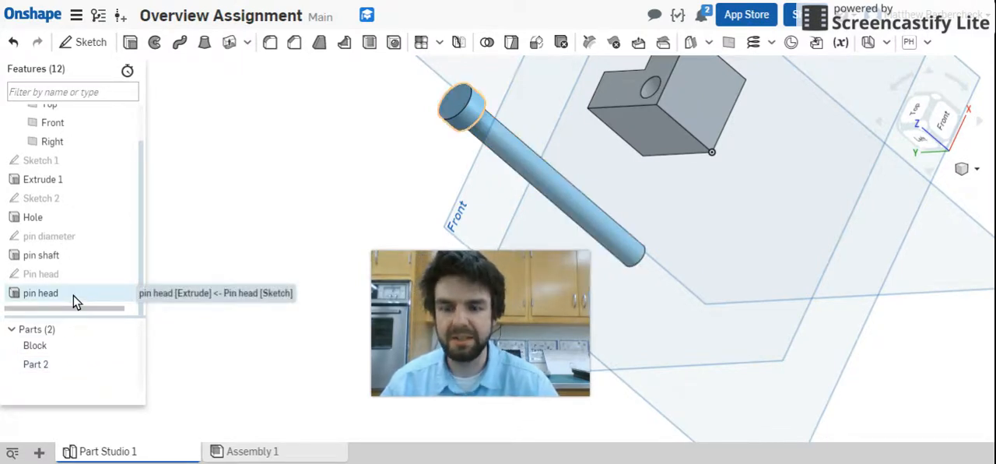
- Rename Part 2 to "pin"
right_click(38, 369)
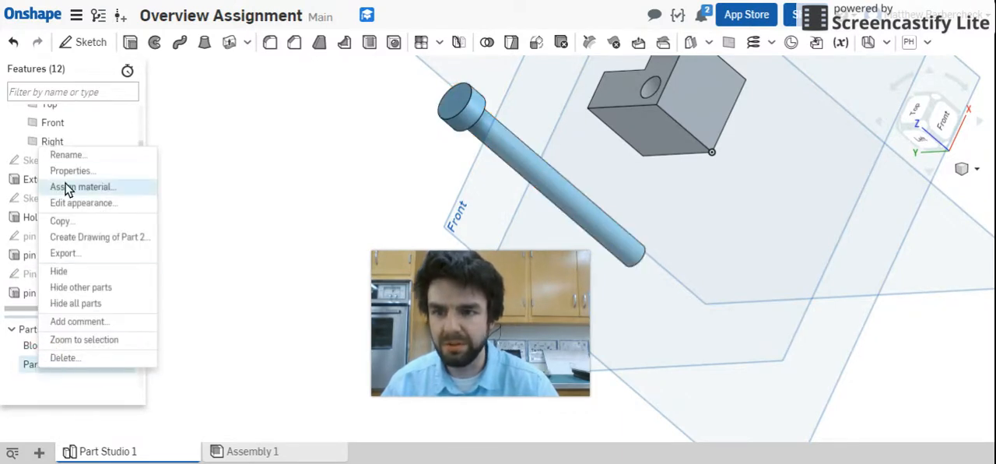
left_click(67, 155)
type("pin")
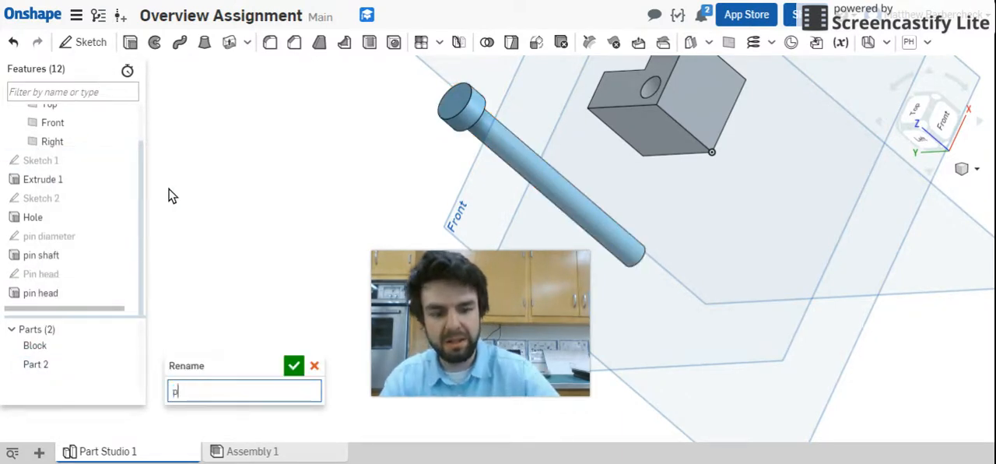
left_click(294, 365)
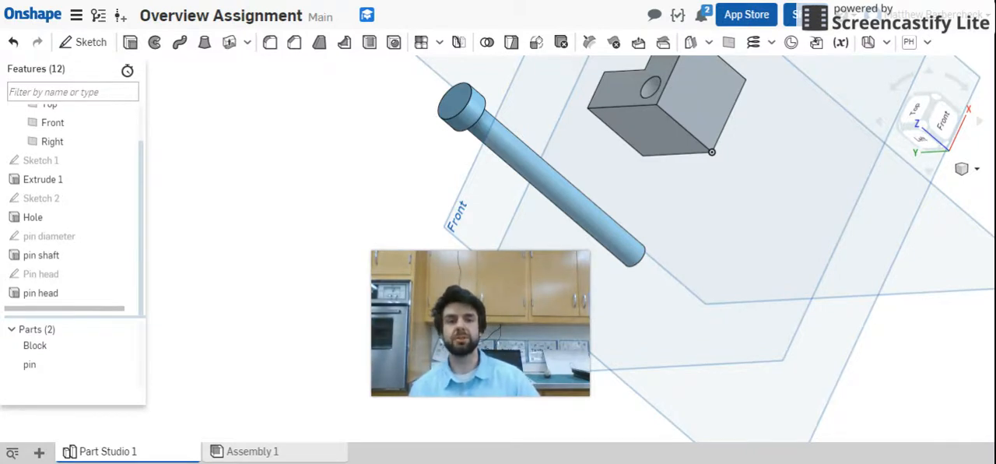
- Open Assembly 1 and insert the Block part from Part Studio 1
mouse_move(471, 112)
left_mouse_down()
mouse_move(391, 63)
mouse_move(494, 107)
left_mouse_up()
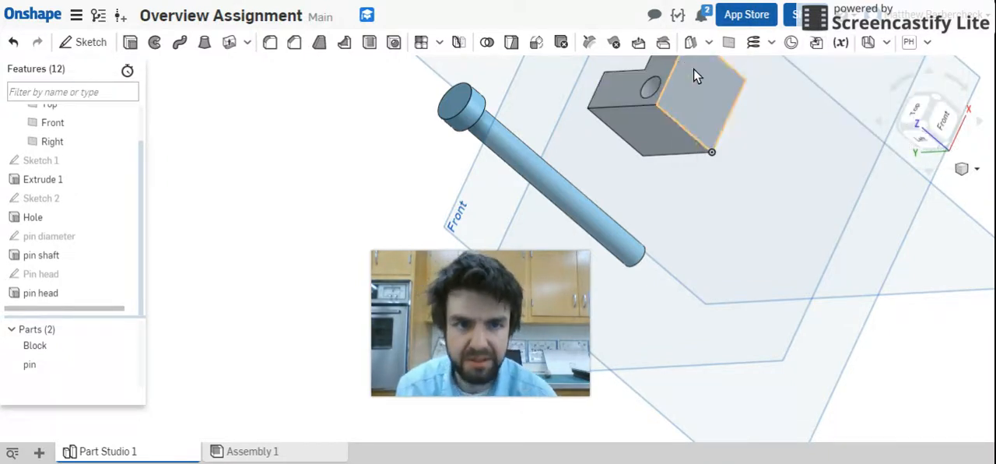
left_click(303, 451)
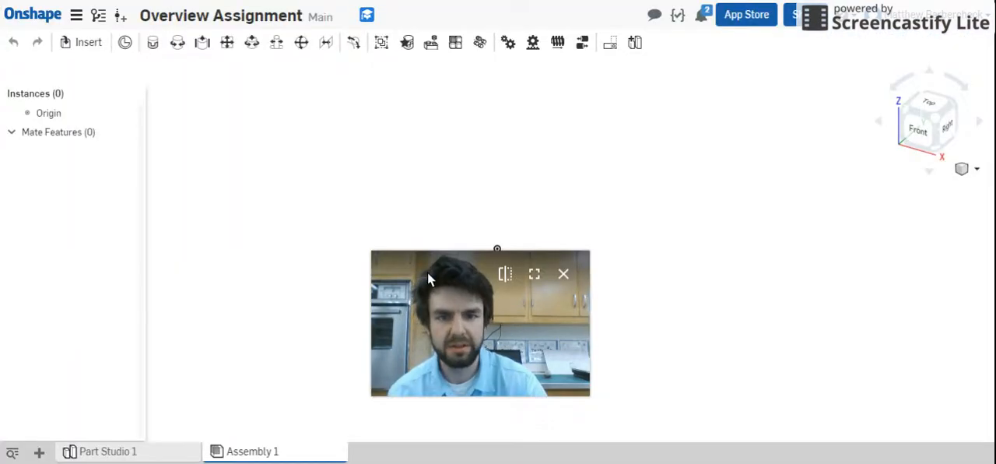
left_click(412, 180)
left_click_drag(436, 323, 797, 287)
left_click(94, 44)
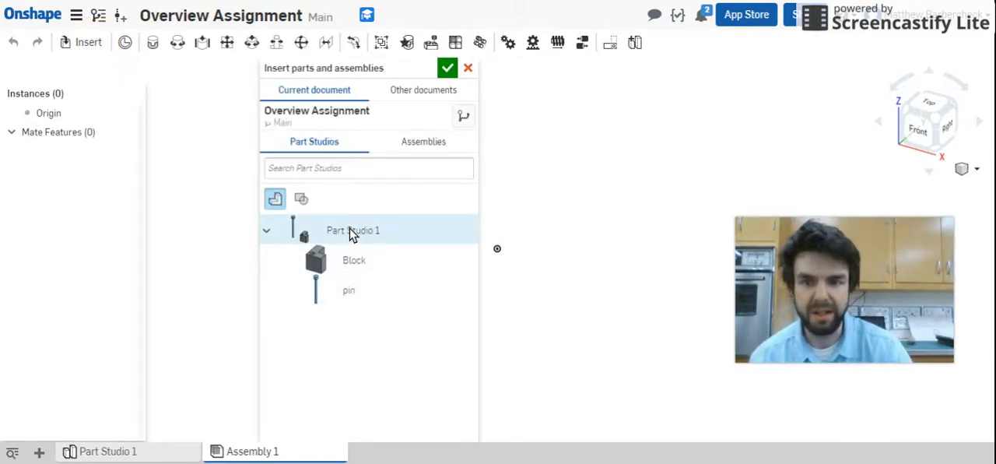
left_click(348, 263)
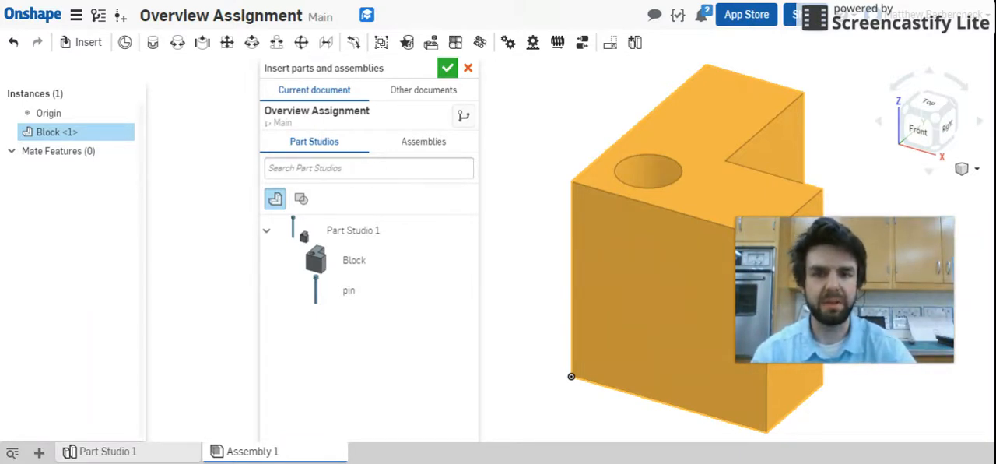
left_click(448, 68)
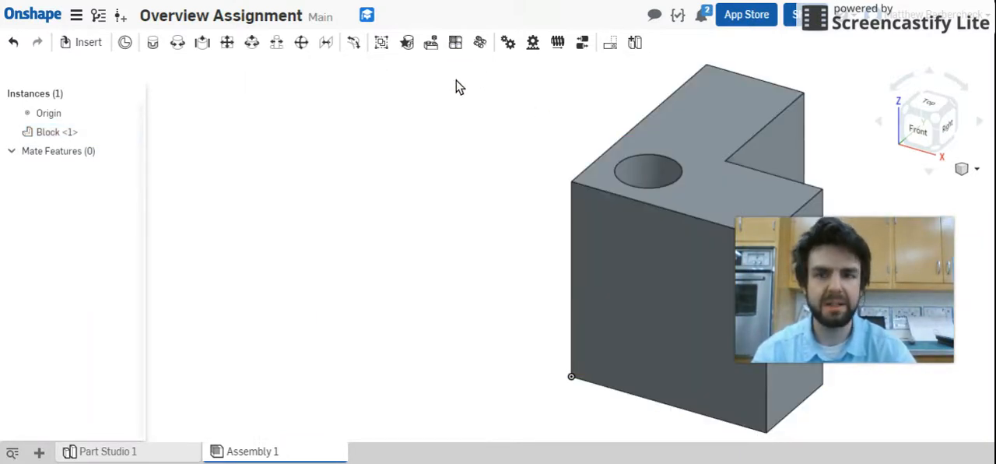
- Move the block away from the assembly origin and fix it in place
scroll(639, 92, "down", 3)
left_click_drag(677, 195, 723, 178)
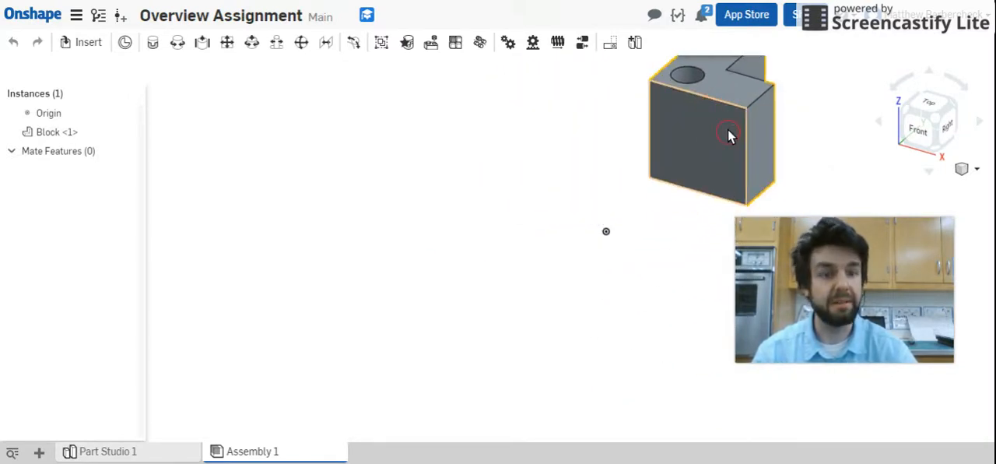
right_click(678, 120)
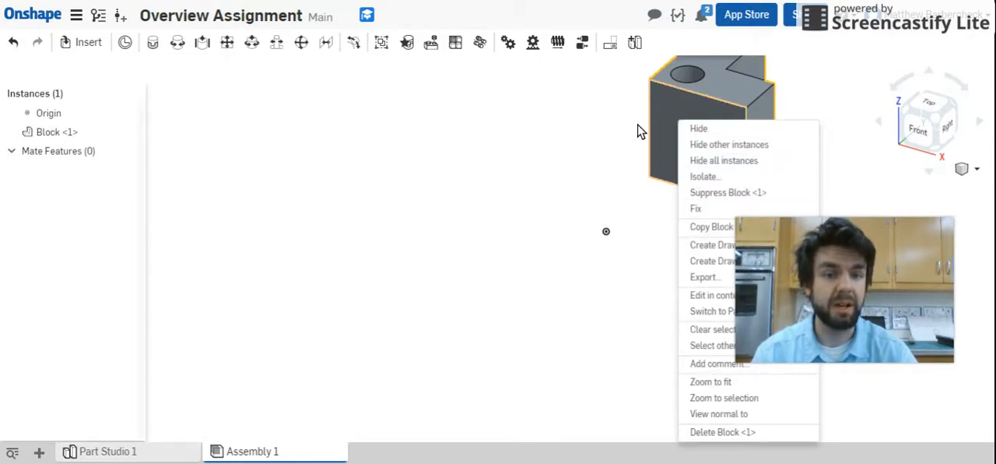
left_click(701, 209)
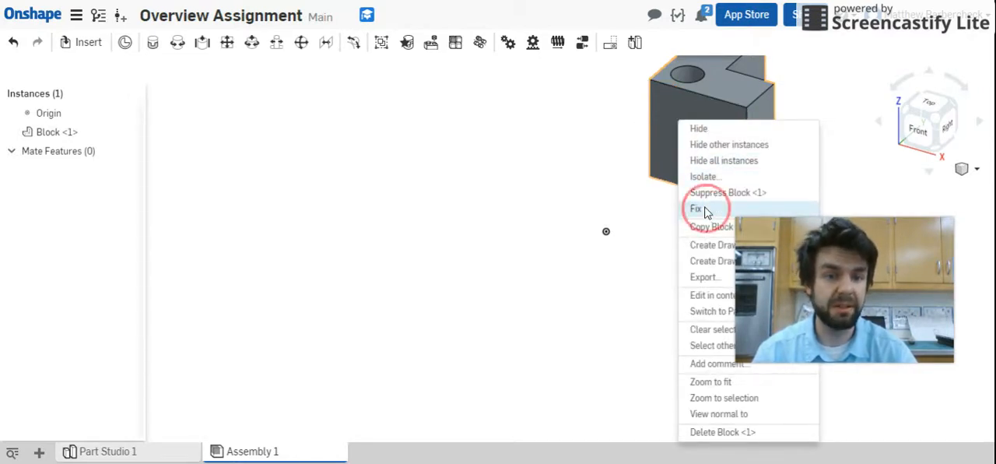
scroll(689, 109, "down", 3)
left_click_drag(685, 138, 541, 195)
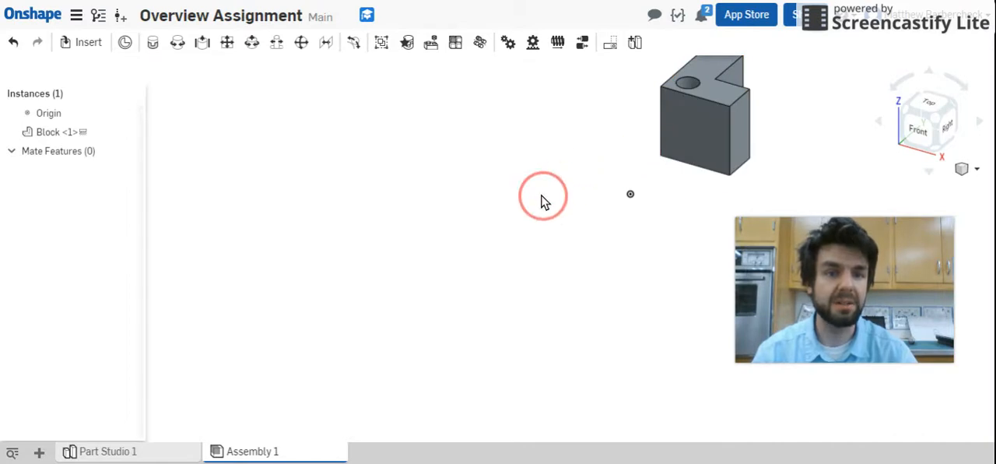
- Insert the pin part from Part Studio 1 into the assembly beside the block
scroll(710, 89, "down", 4)
scroll(753, 69, "up", 3)
middle_click_drag(755, 62, 485, 229)
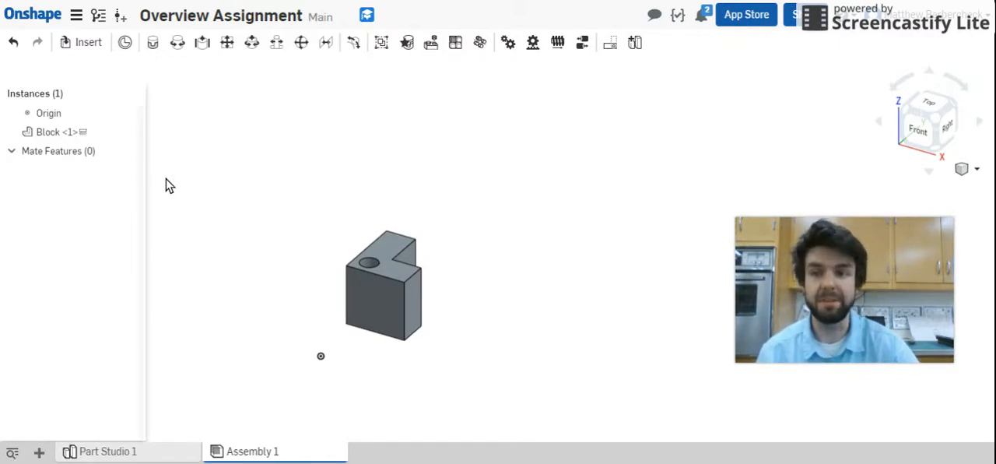
left_click(89, 43)
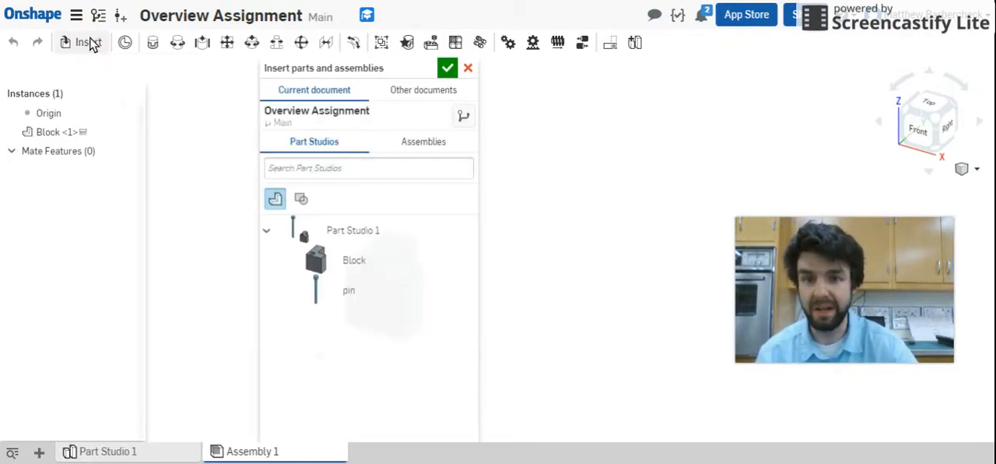
left_click(338, 300)
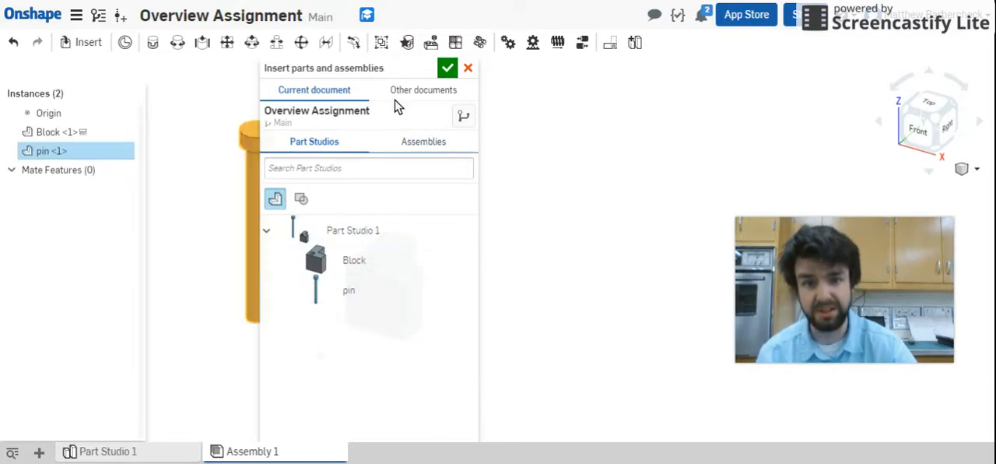
left_click(448, 68)
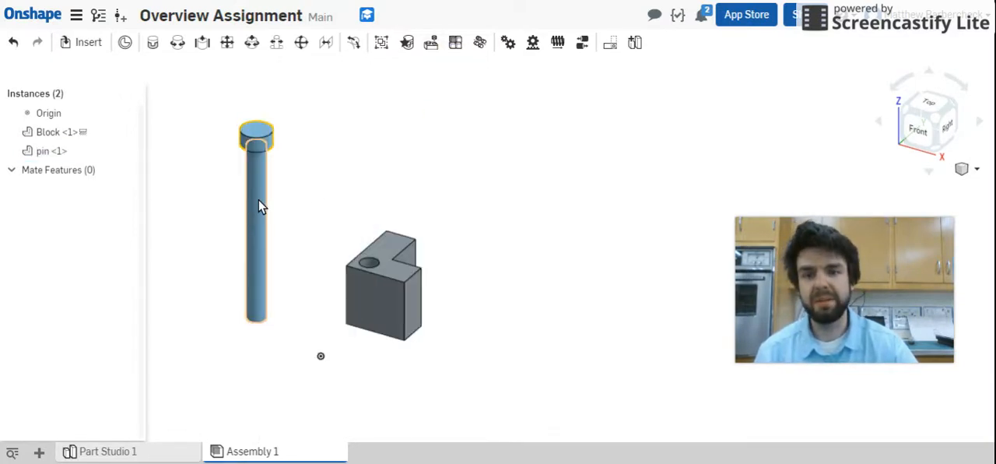
- Start a cylindrical mate and choose the centre of the pin's lower end face as its first mate connector
right_click_drag(373, 307, 369, 335)
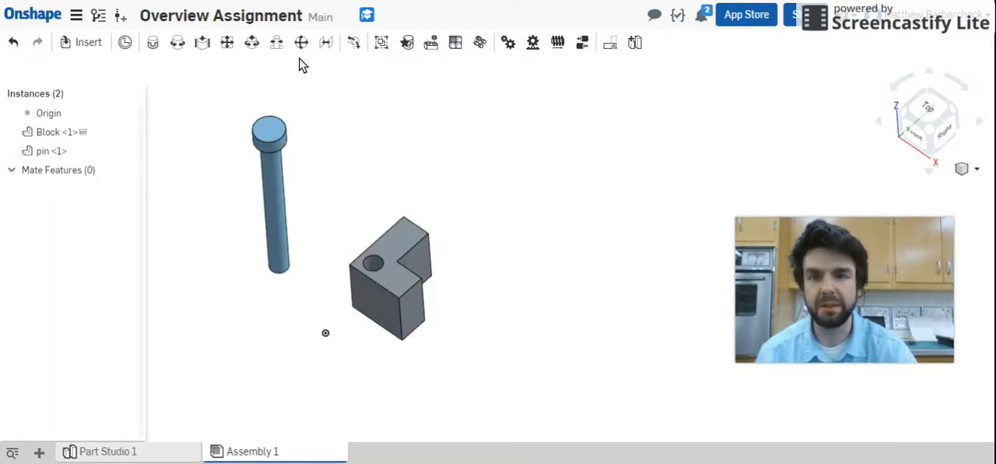
left_click(252, 43)
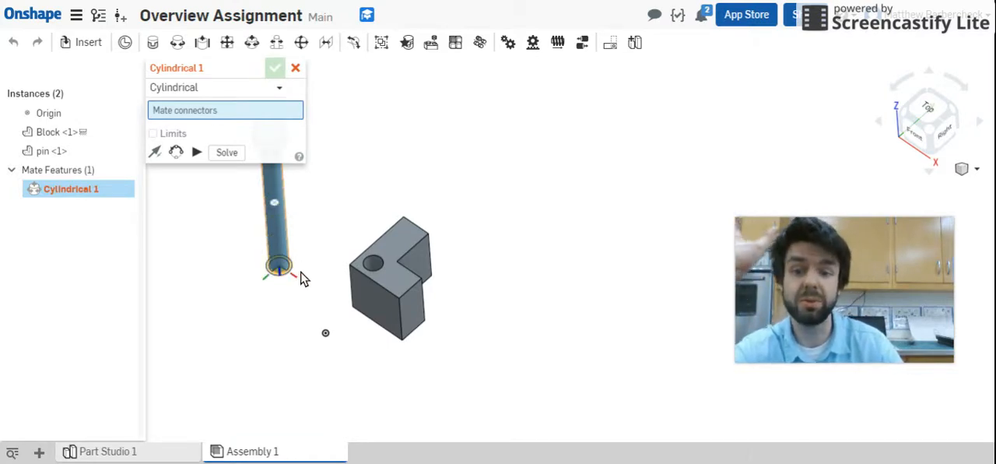
right_click_drag(316, 262, 332, 216)
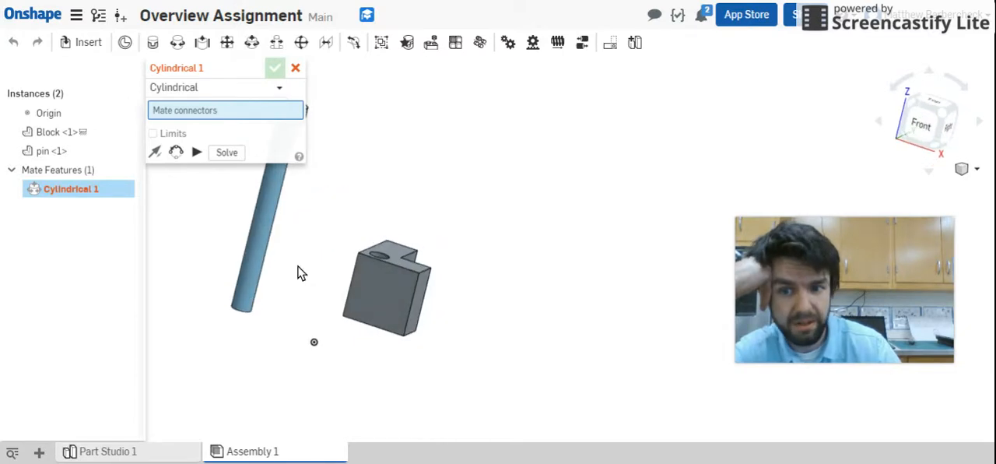
right_click_drag(262, 323, 255, 289)
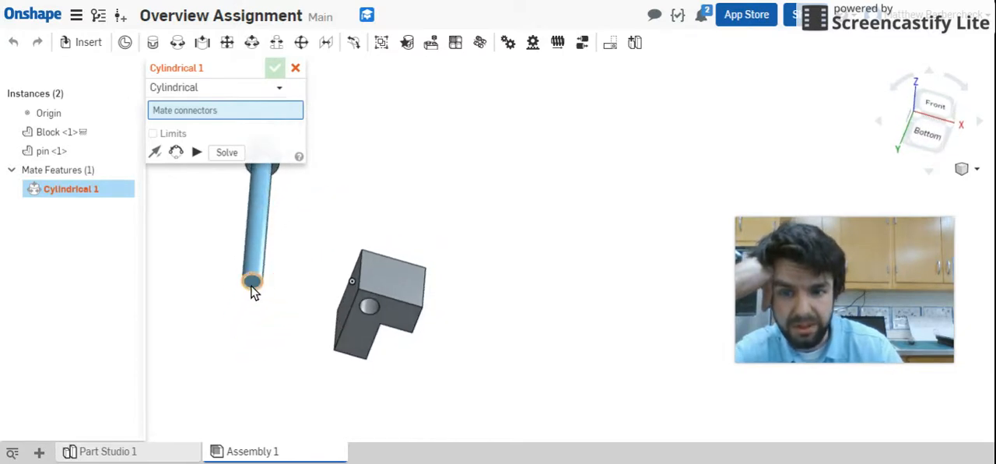
left_click(253, 285)
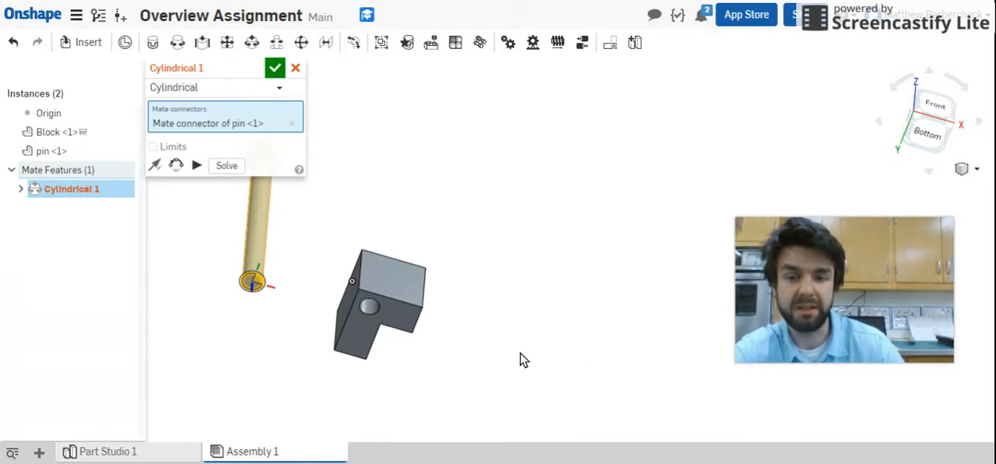
- Choose the centre of the block hole's bottom opening as the second mate connector and accept the cylindrical mate
scroll(537, 343, "up", 4)
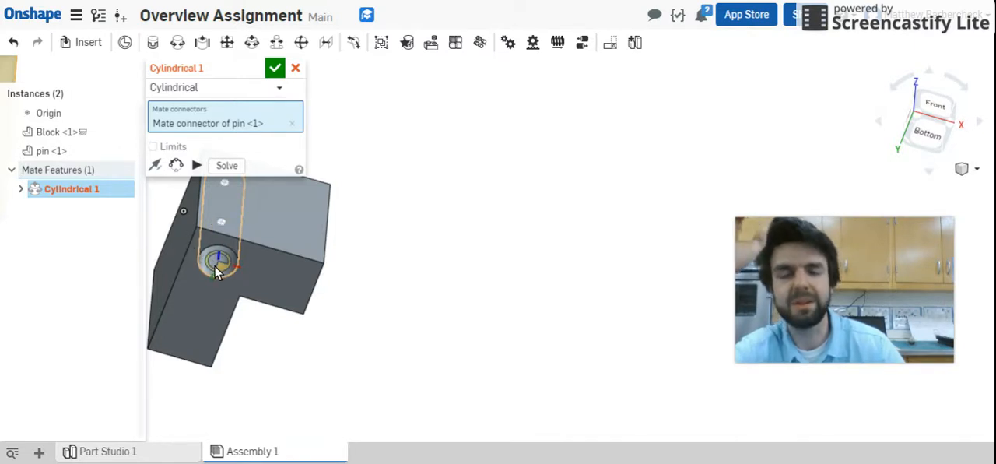
scroll(215, 265, "down", 2)
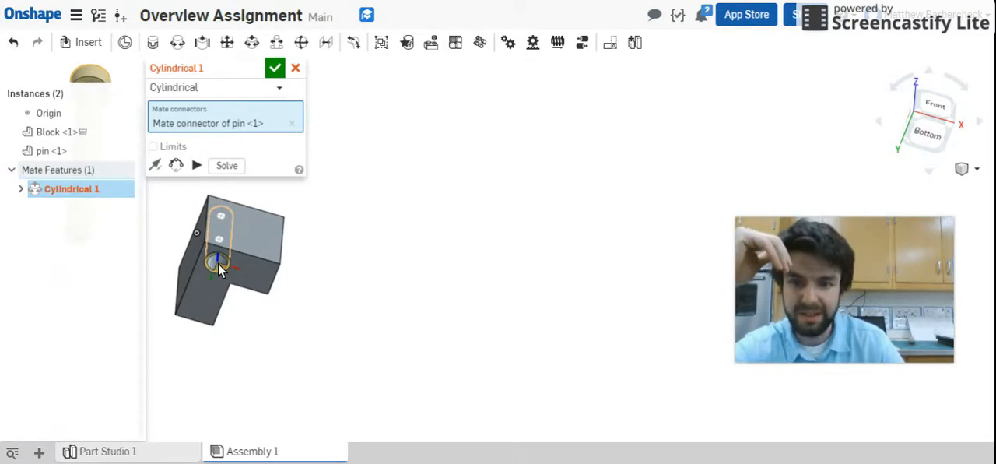
left_click(219, 269)
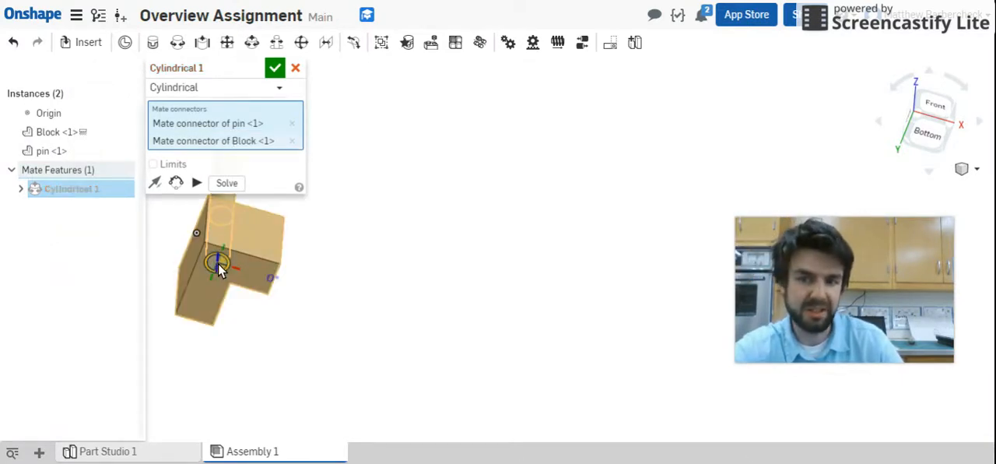
right_click(378, 229)
left_click(410, 274)
right_click_drag(393, 281, 387, 327)
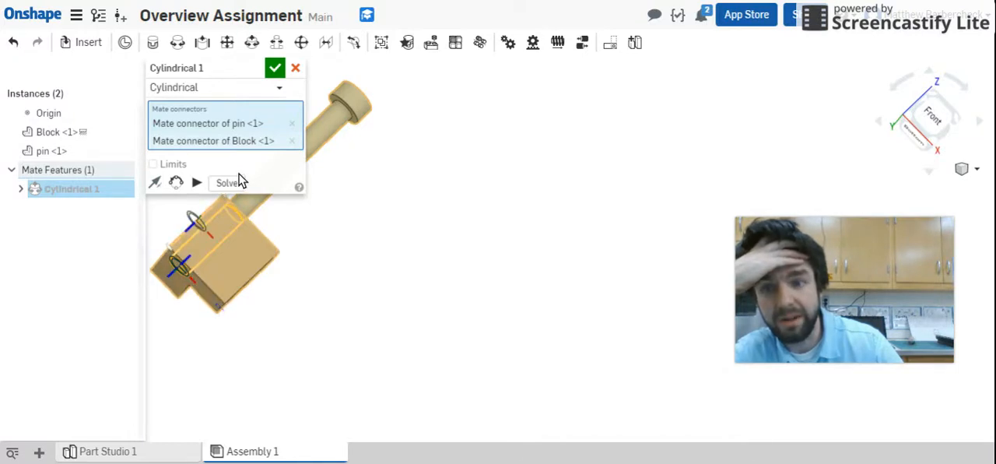
left_click(272, 68)
- Slide the pin along its axis through the block's hole and back out to test the mate, leaving it at the hole's upper opening
left_click(285, 172)
left_click(379, 108)
left_click_drag(386, 109, 334, 116)
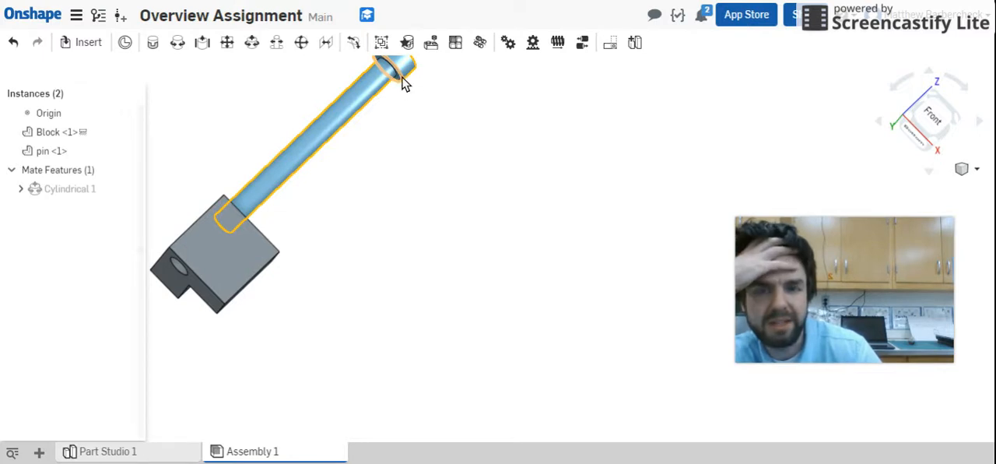
left_click_drag(348, 115, 288, 155)
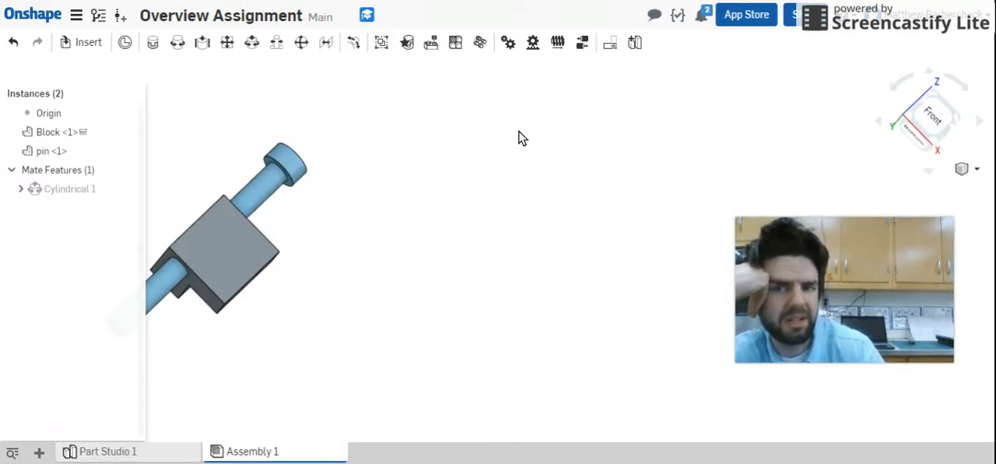
left_click_drag(290, 169, 413, 76)
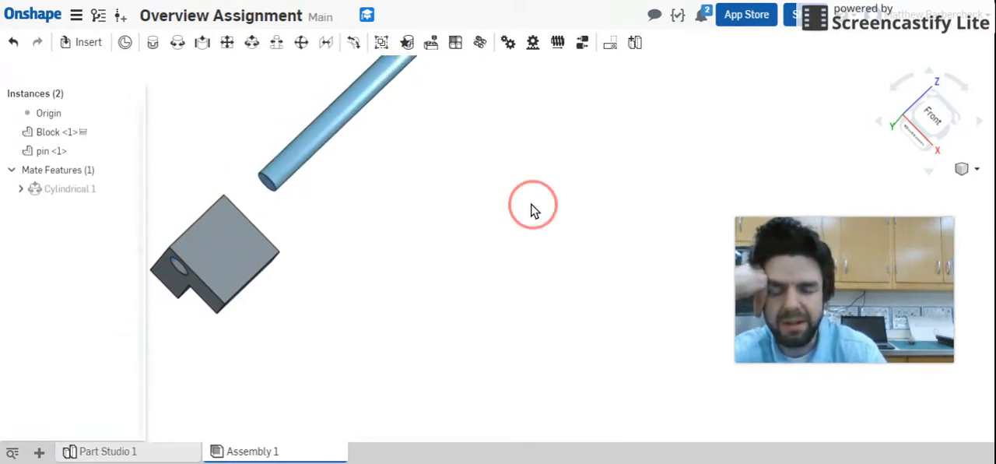
right_click_drag(534, 210, 478, 244)
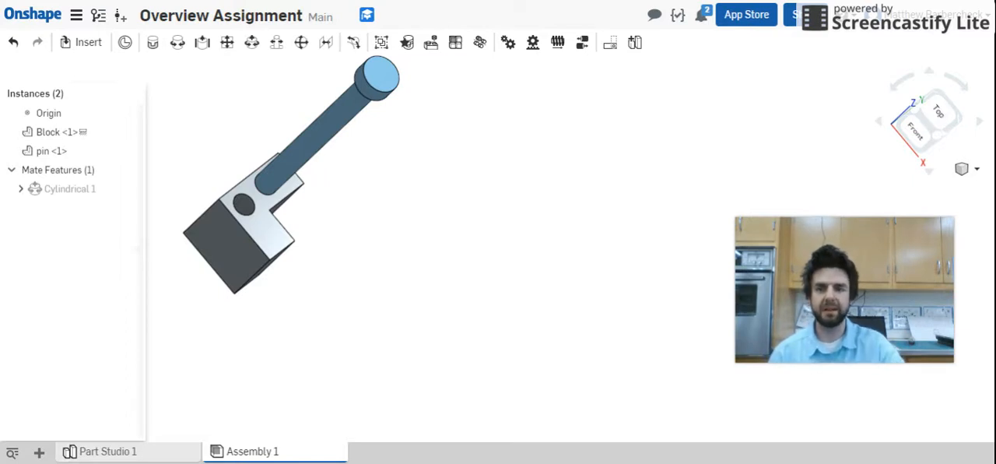
mouse_move(308, 153)
left_mouse_down()
mouse_move(171, 285)
mouse_move(228, 224)
mouse_move(315, 168)
left_mouse_up()
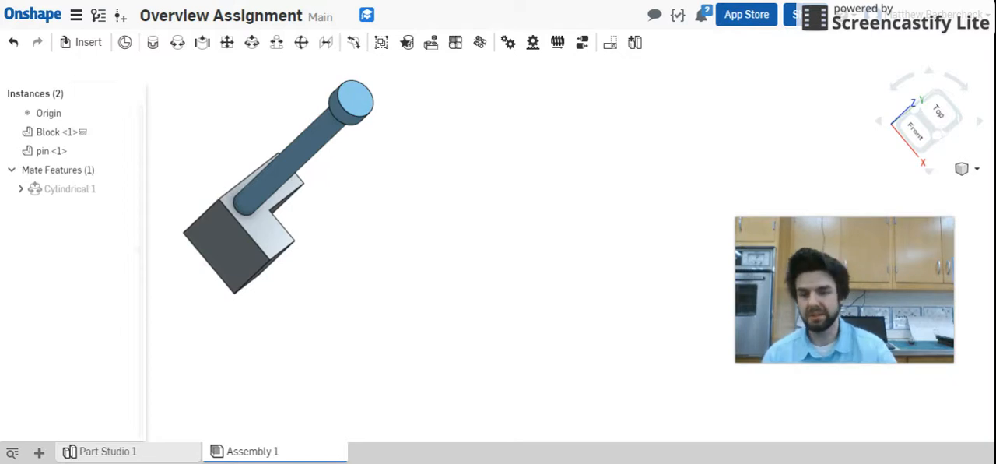
- Create a new drawing from the ANSI_A_INCH.dwt template with no views
left_click(39, 453)
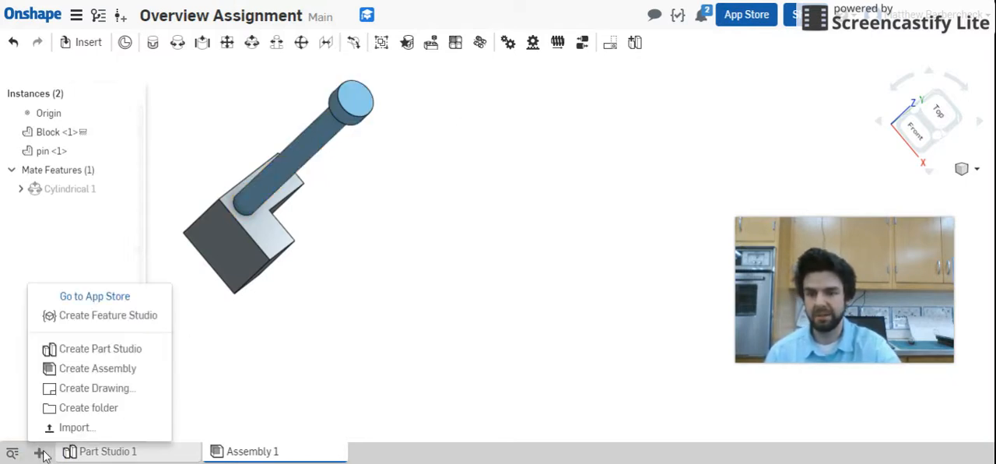
left_click(87, 392)
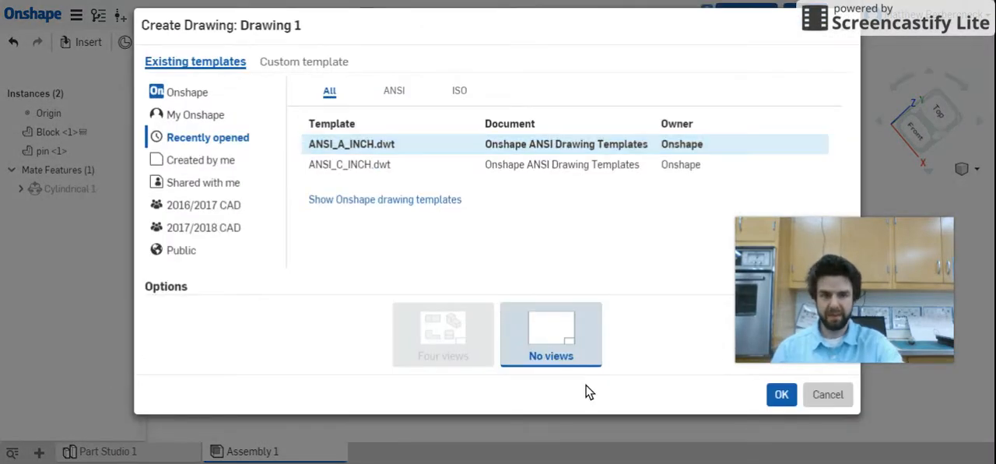
left_click(362, 147)
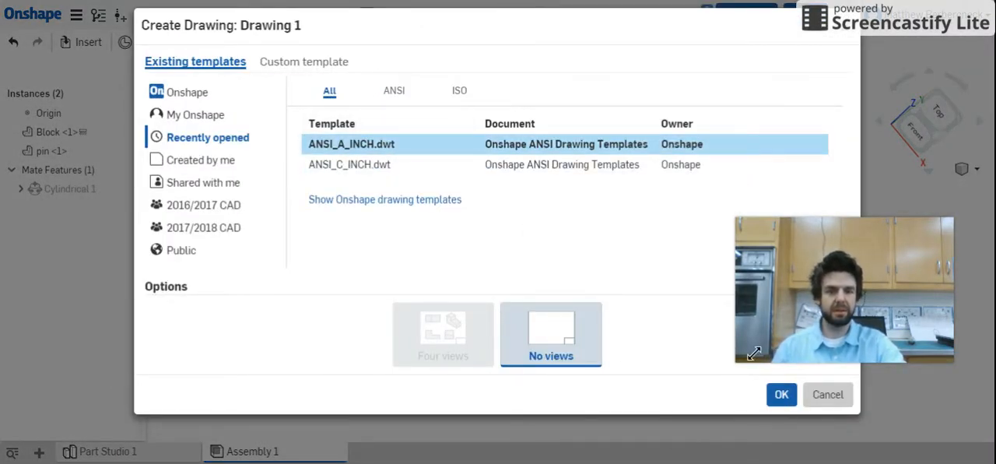
left_click(782, 395)
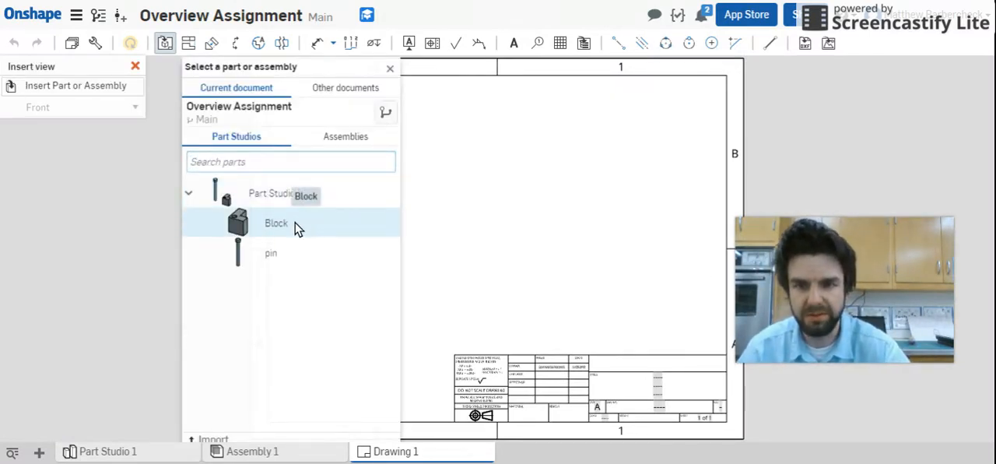
- Insert the front view of the Block part in the lower left area of the sheet
left_click(276, 225)
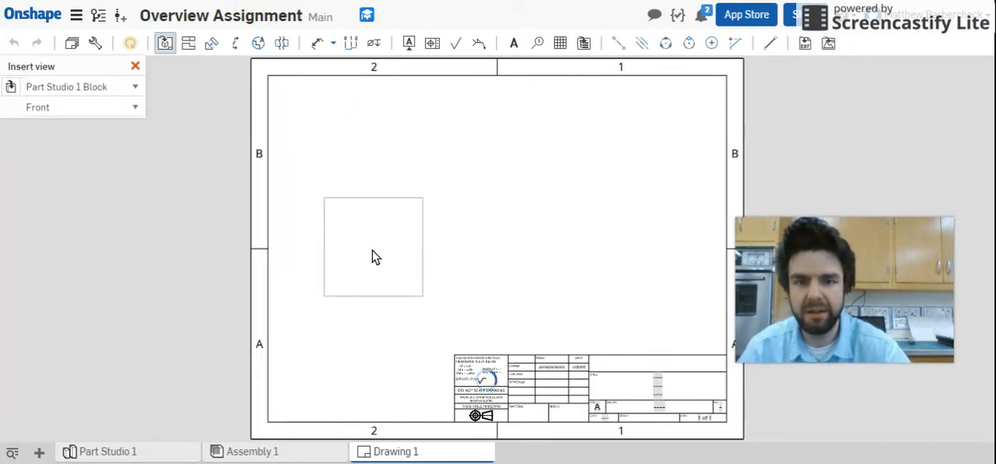
left_click(374, 269)
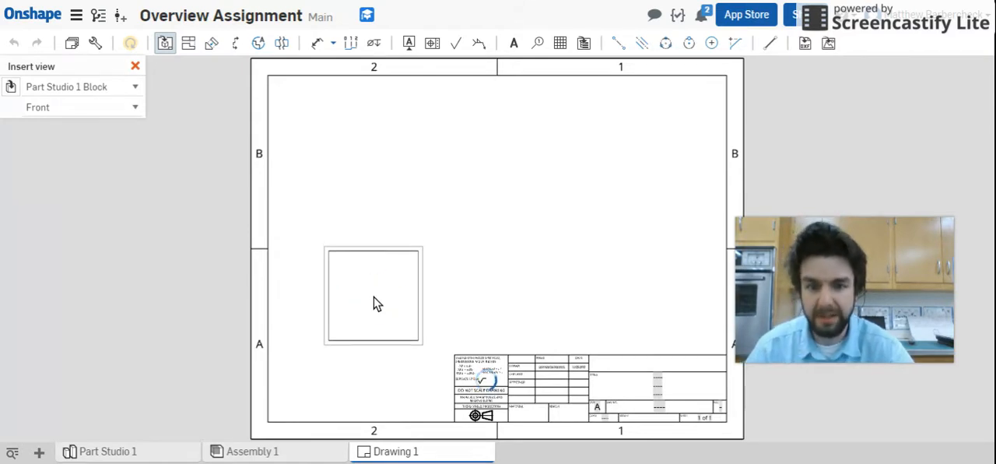
left_click(374, 303)
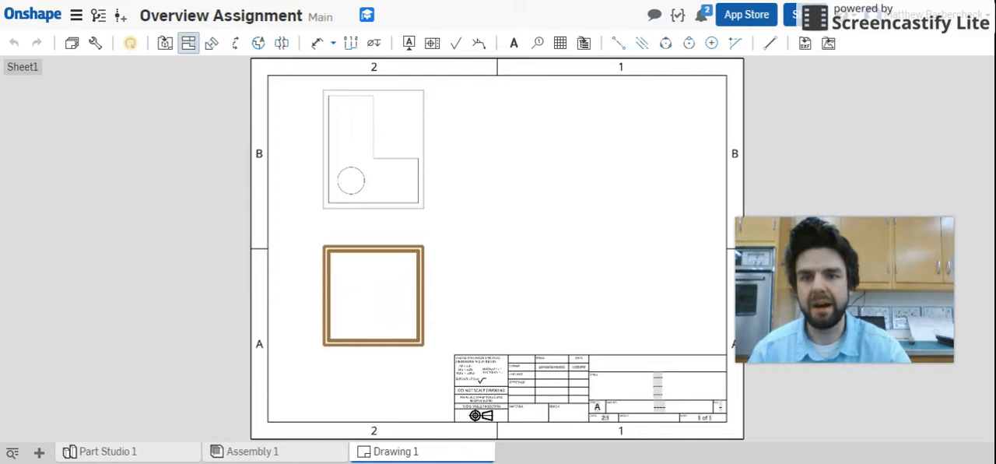
- Project the top view of the block from the front view and place it directly above
key("Delete")
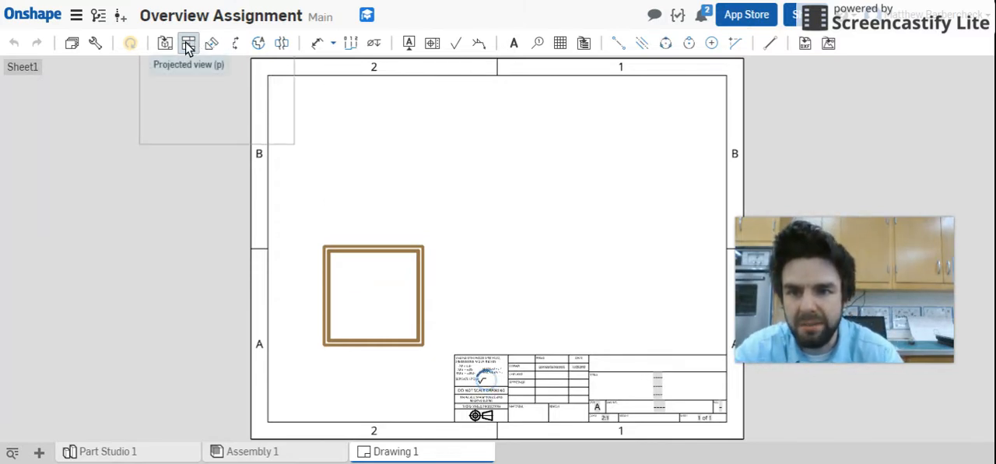
left_click(190, 44)
left_click(337, 176)
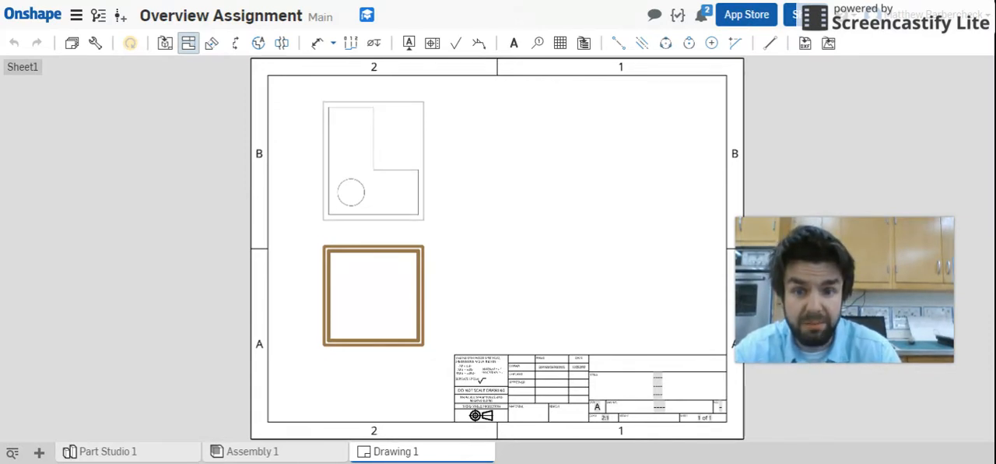
left_click_drag(345, 207, 383, 162)
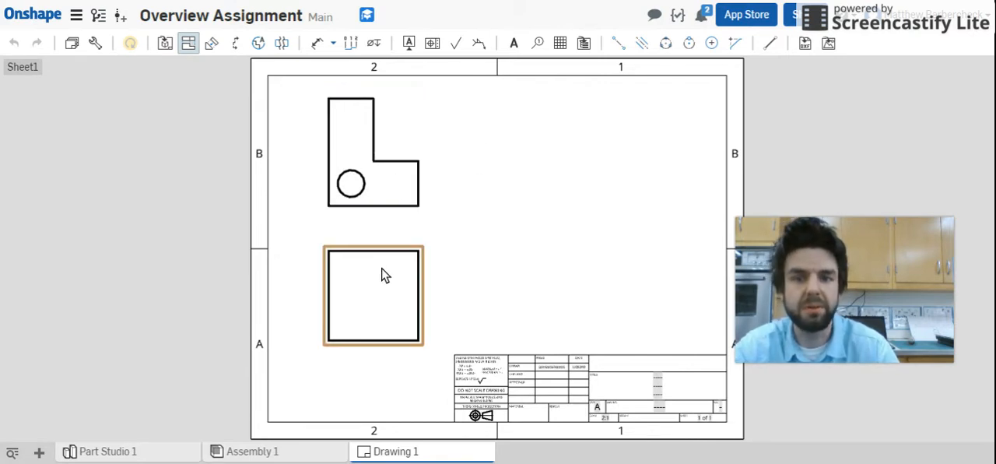
- Project the block's right-side view beside the front view and an isometric view diagonally above it
left_click(187, 46)
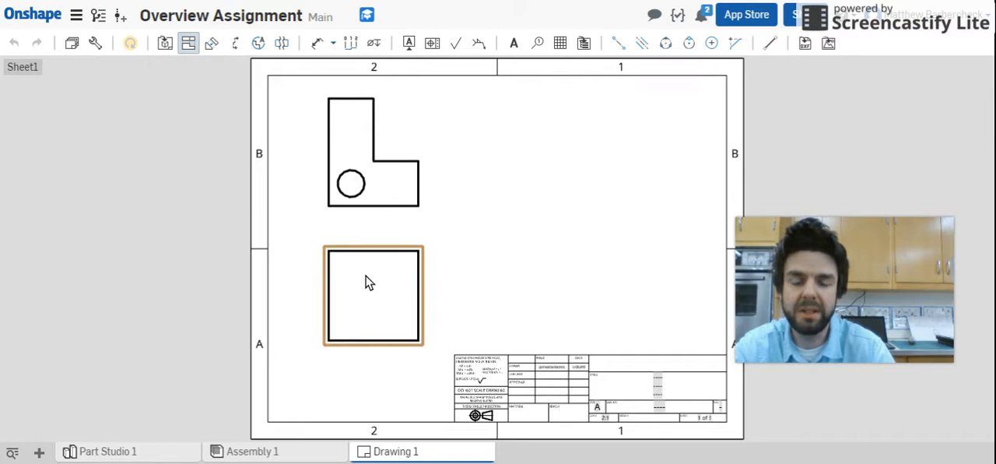
left_click(367, 281)
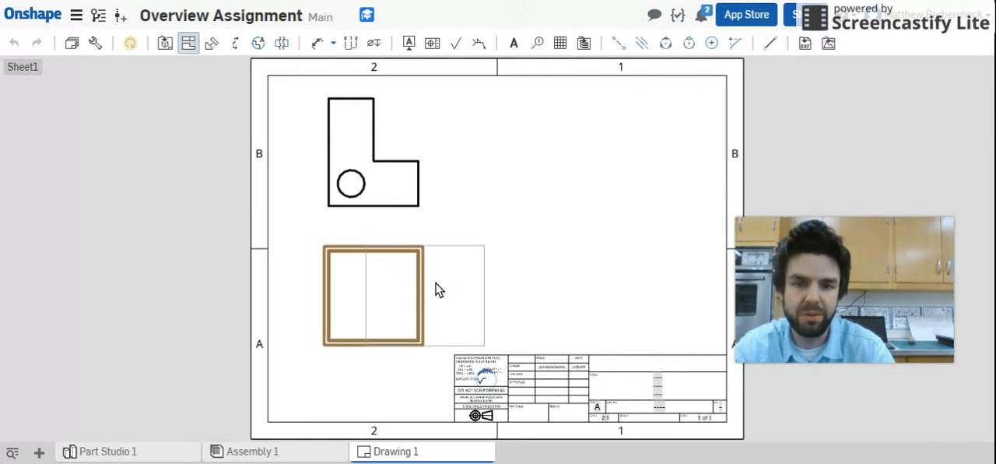
left_click(563, 271)
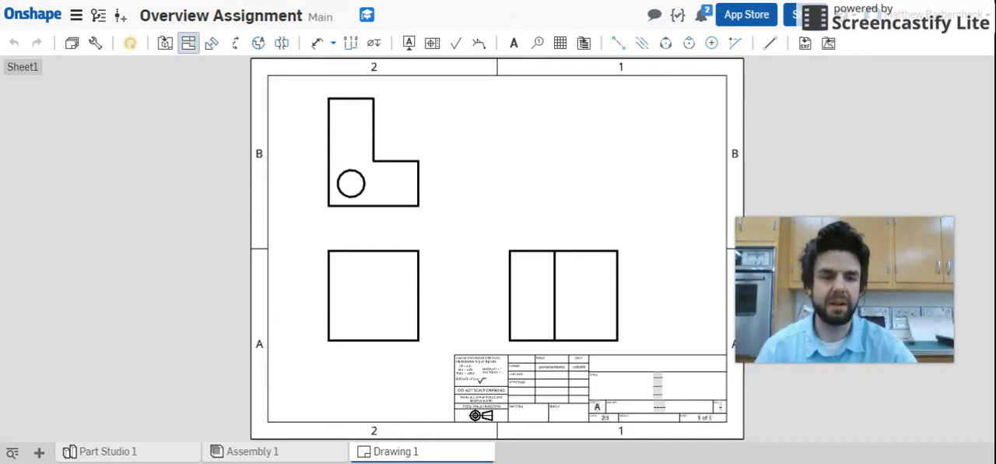
mouse_move(396, 296)
left_mouse_down()
mouse_move(554, 158)
mouse_move(547, 172)
left_mouse_up()
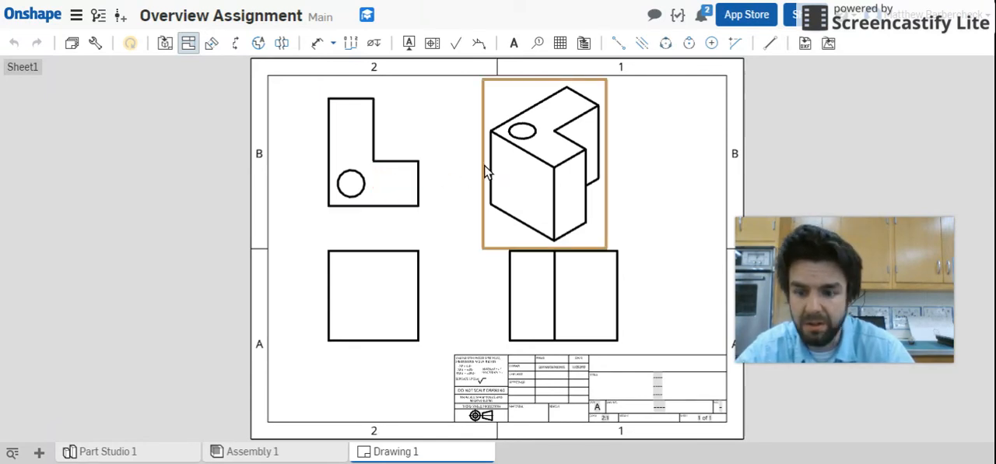
- Show hidden lines in the block's top and front views
right_click(411, 188)
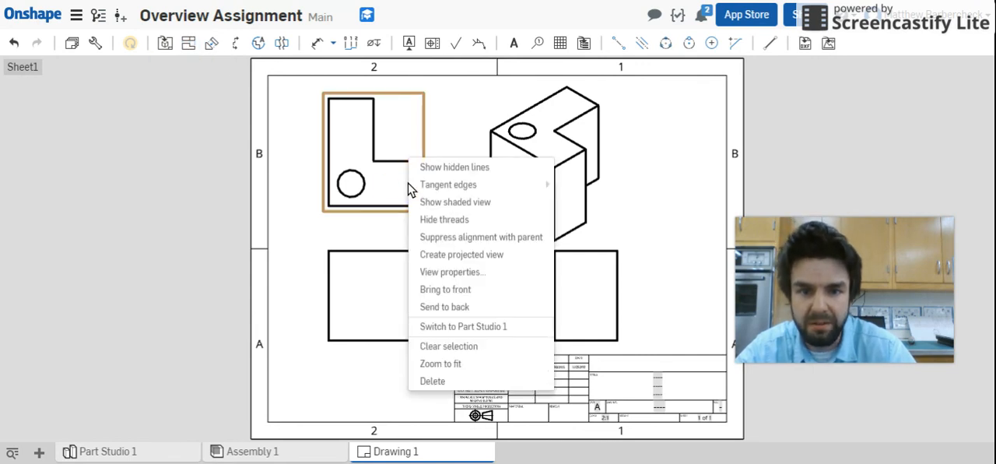
left_click(476, 169)
left_click(378, 288)
left_click(447, 242)
left_click(384, 289)
right_click(387, 289)
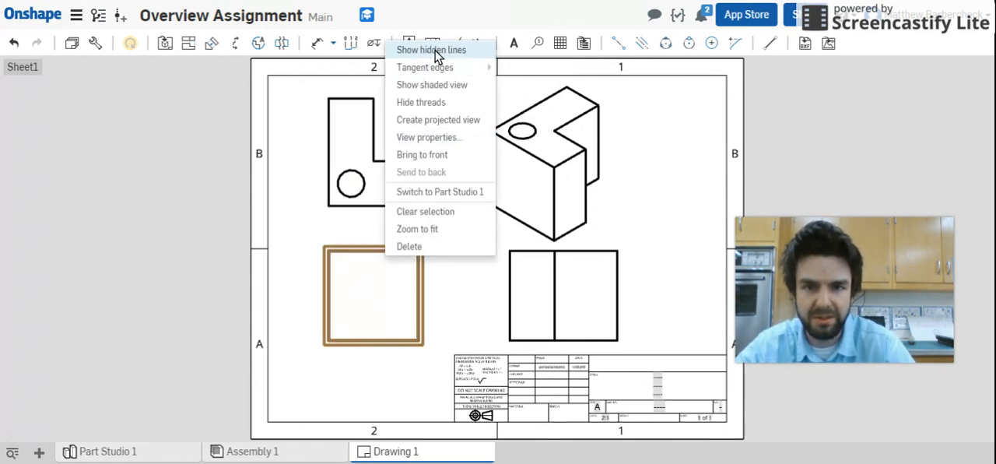